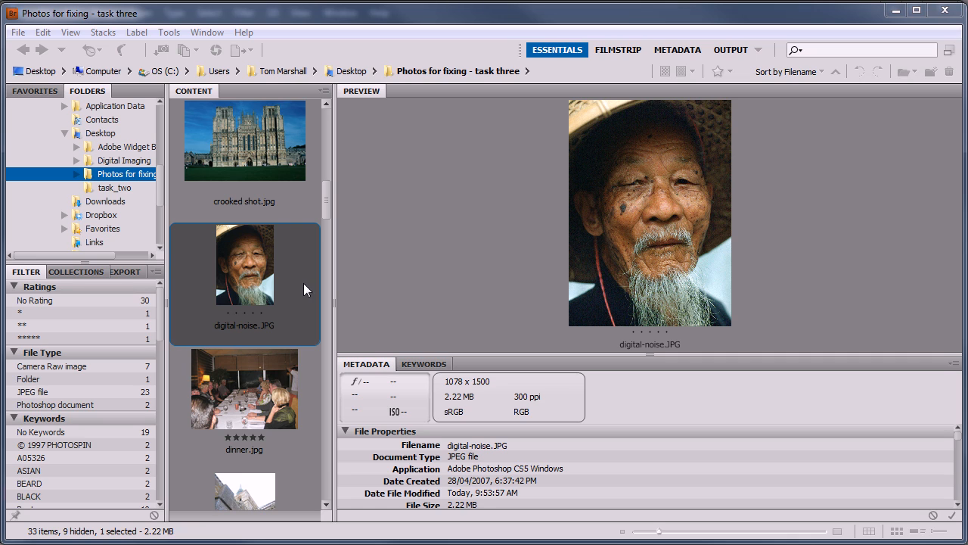
# Step: Magnify areas of the digital-noise.JPG preview with the loupe to inspect the dark areas for noise, and close the loupe
pyautogui.click(604, 255)
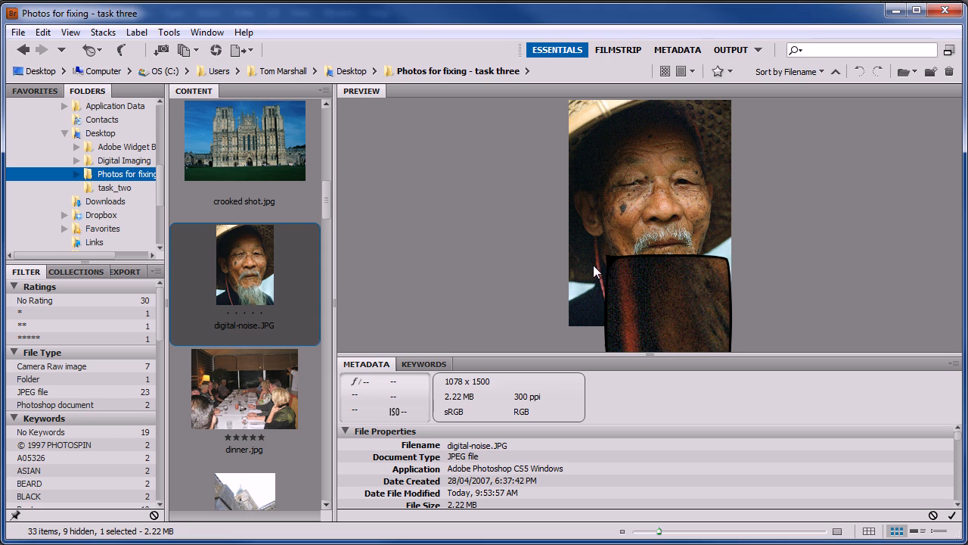
pyautogui.moveTo(673, 291); pyautogui.dragTo(672, 201)
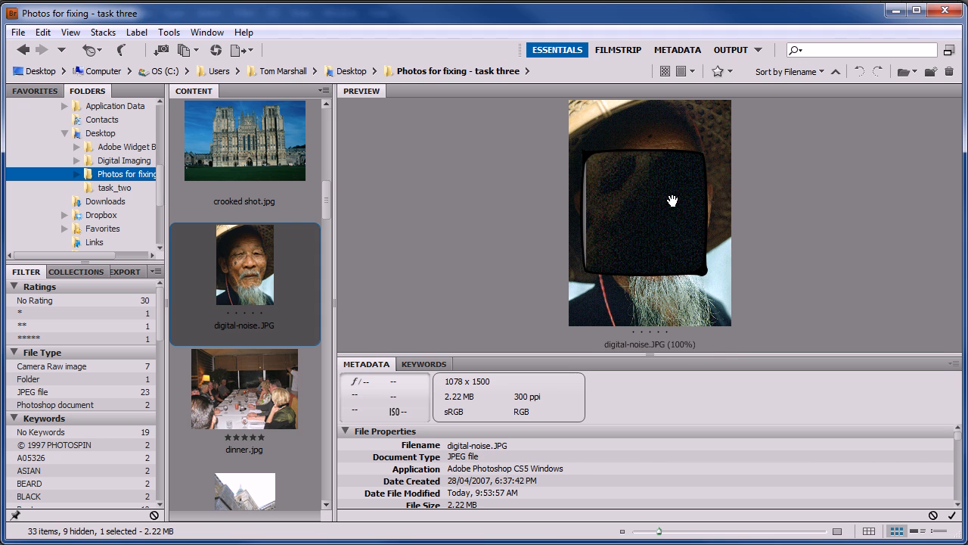
pyautogui.click(707, 279)
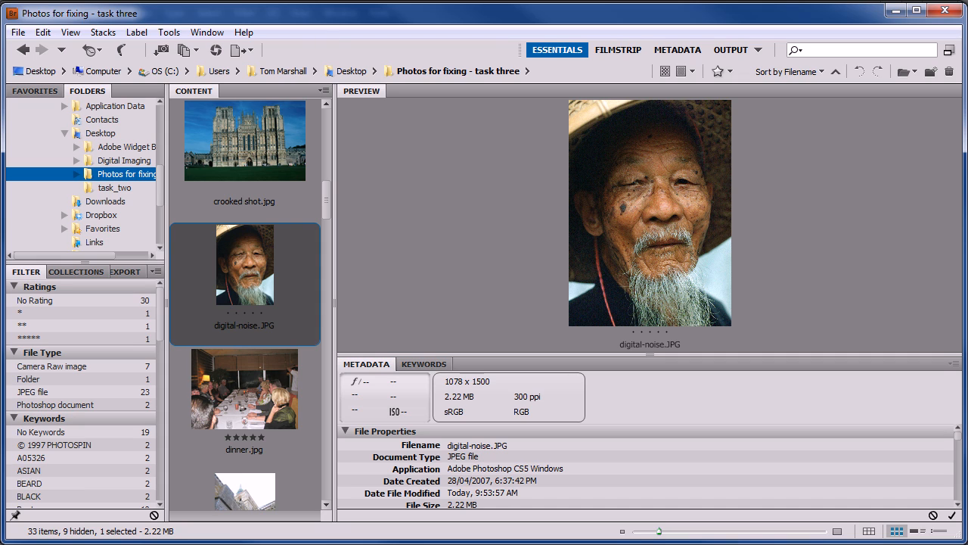
# Step: Open digital-noise.JPG in Camera Raw and examine the noise around the ear and dark background at 200% zoom
pyautogui.click(215, 52)
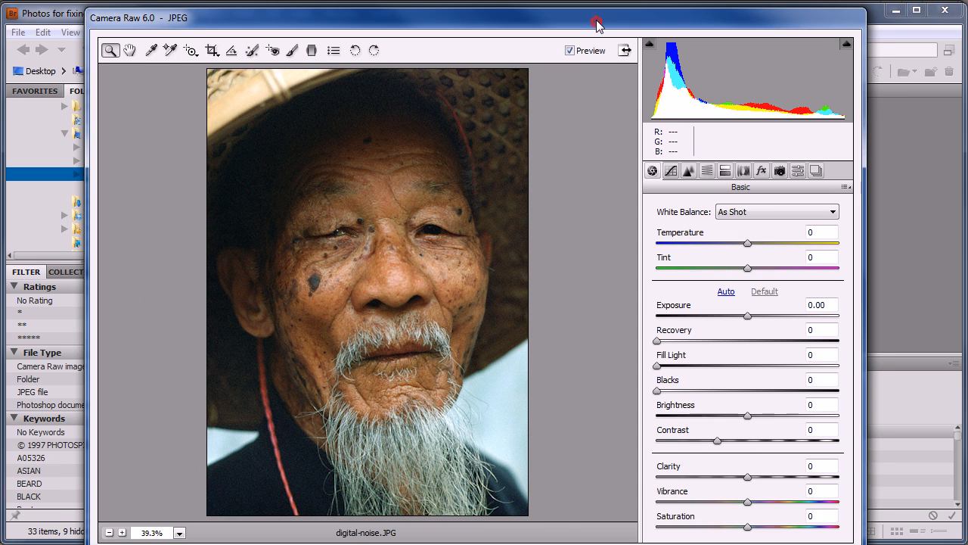
pyautogui.moveTo(598, 23)
pyautogui.mouseDown()
pyautogui.moveTo(603, 0)
pyautogui.moveTo(614, 0)
pyautogui.moveTo(602, 28)
pyautogui.mouseUp()
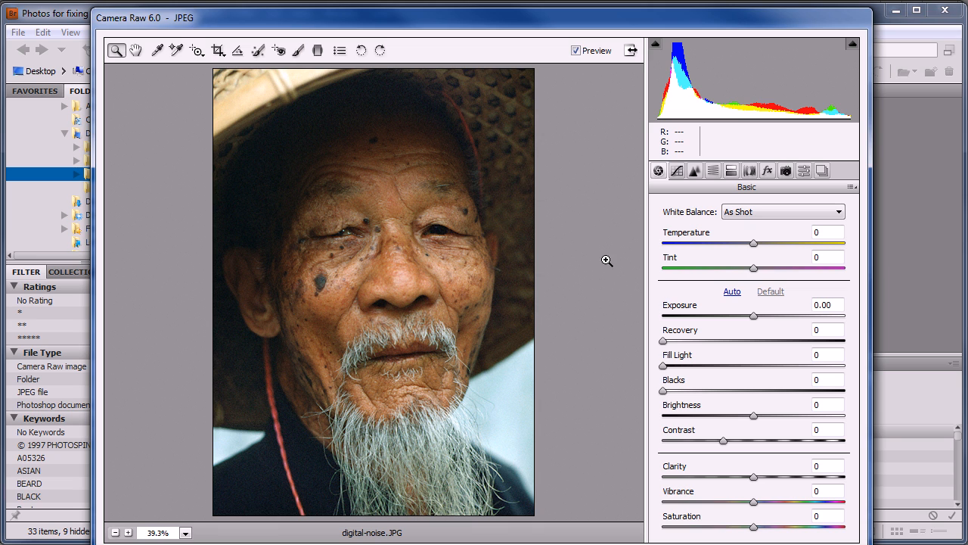
pyautogui.click(235, 373)
pyautogui.click(193, 320)
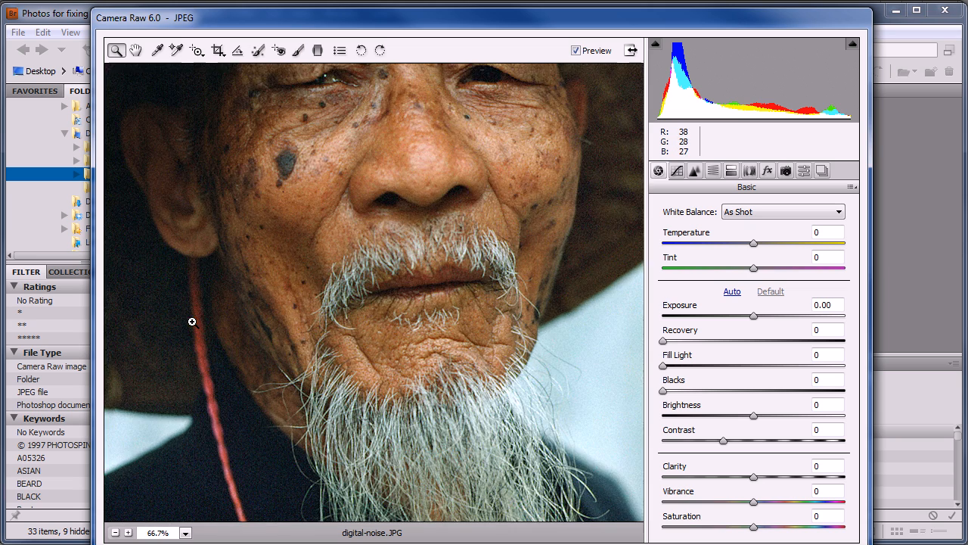
pyautogui.click(141, 273)
pyautogui.click(141, 276)
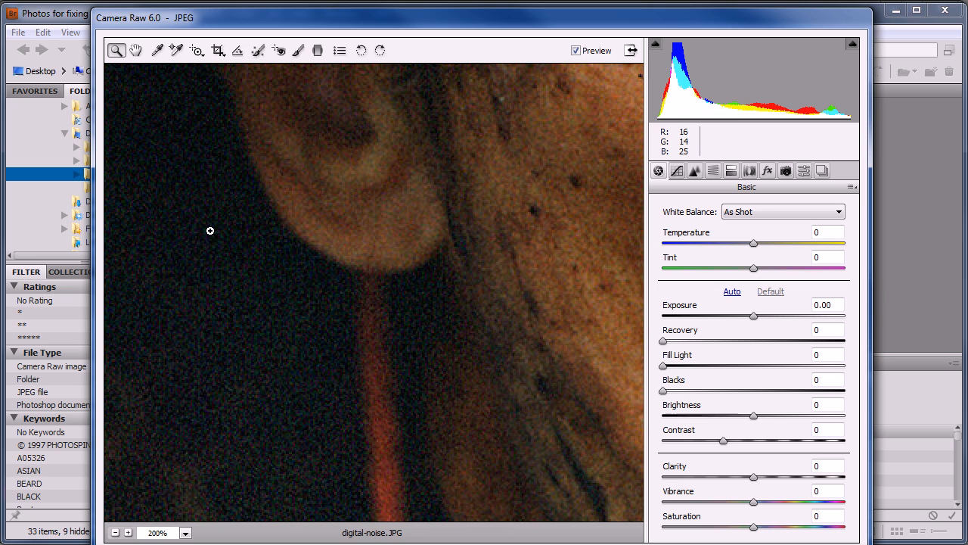
pyautogui.moveTo(209, 179); pyautogui.dragTo(232, 385)
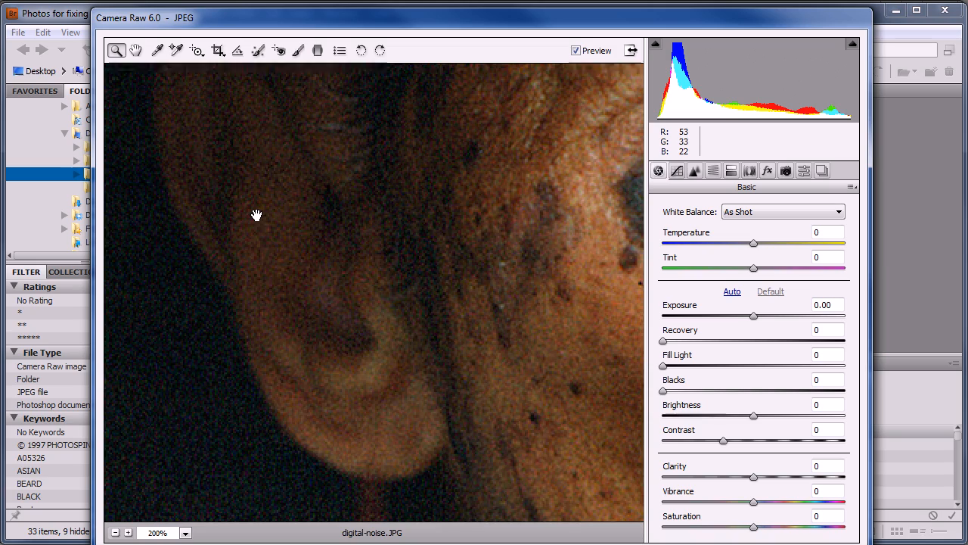
pyautogui.moveTo(257, 199); pyautogui.dragTo(295, 371)
pyautogui.moveTo(305, 174); pyautogui.dragTo(430, 152)
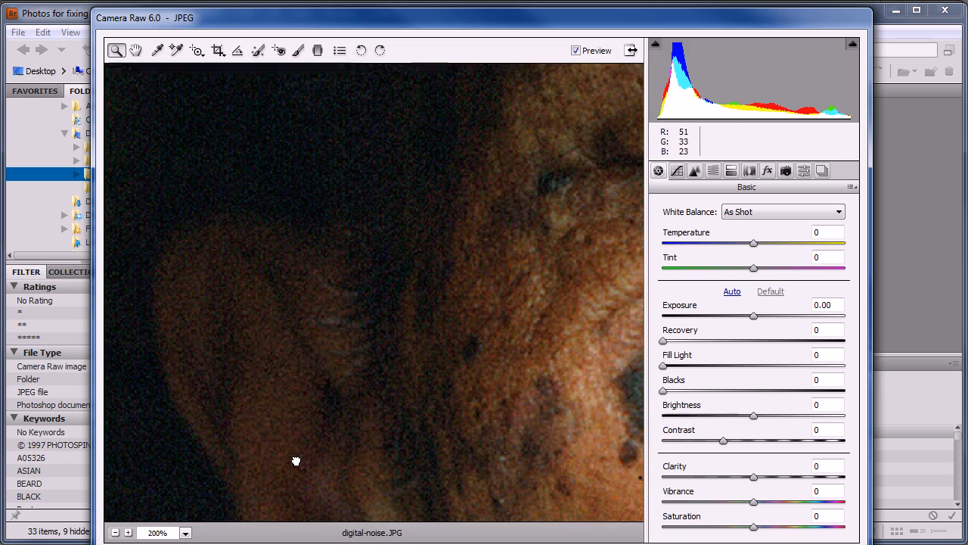
pyautogui.moveTo(296, 458); pyautogui.dragTo(419, 166)
pyautogui.moveTo(285, 428); pyautogui.dragTo(333, 290)
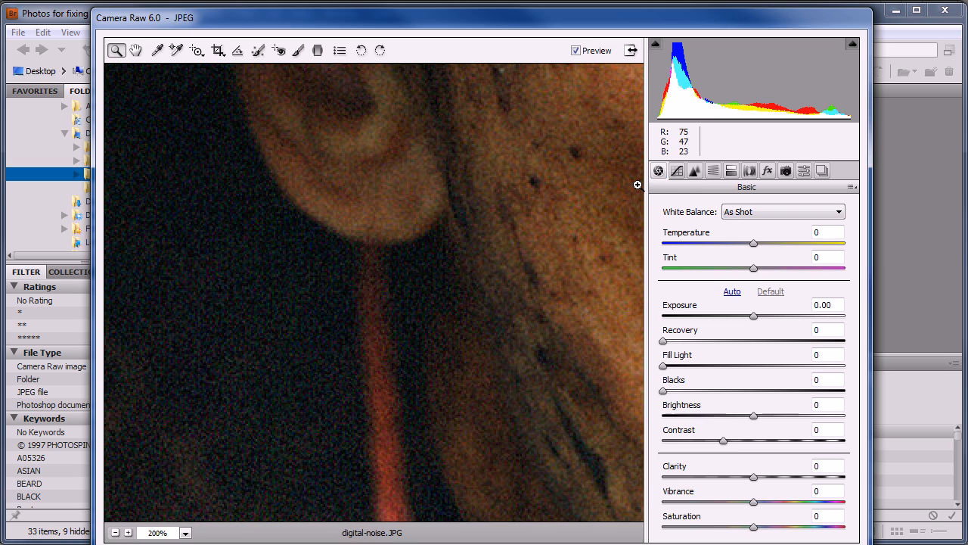
# Step: Reduce the photo's noise in Camera Raw with Luminance at 63 and Color at 45
pyautogui.click(694, 171)
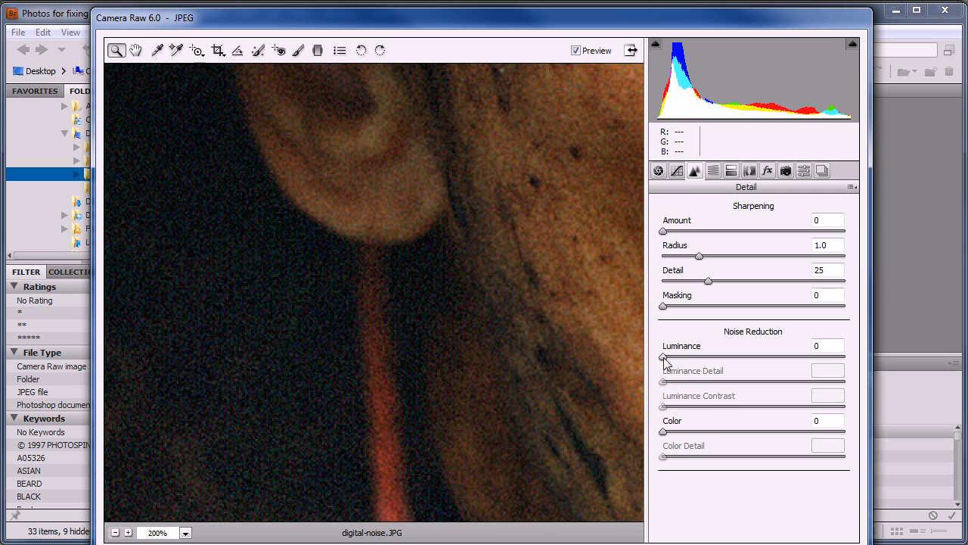
pyautogui.moveTo(665, 359); pyautogui.dragTo(770, 356)
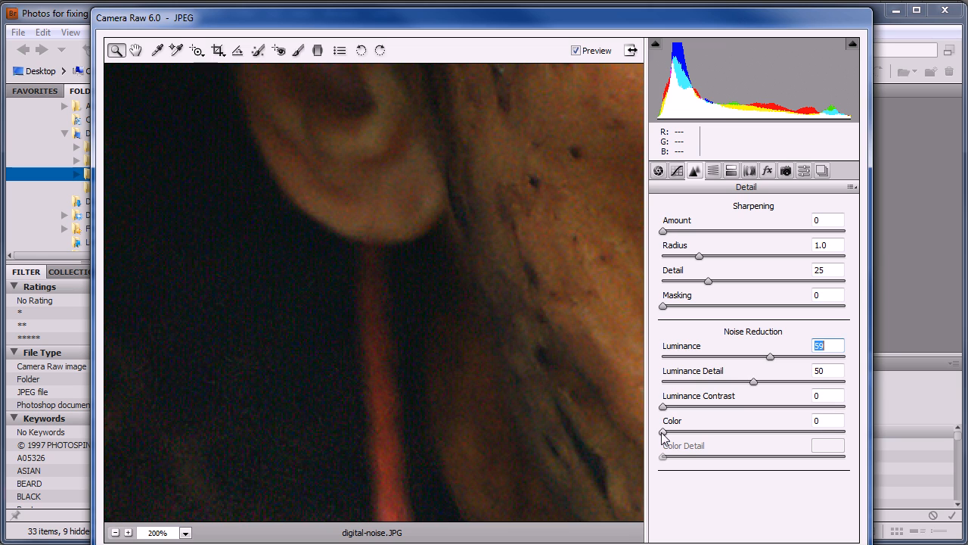
pyautogui.moveTo(663, 431); pyautogui.dragTo(659, 452)
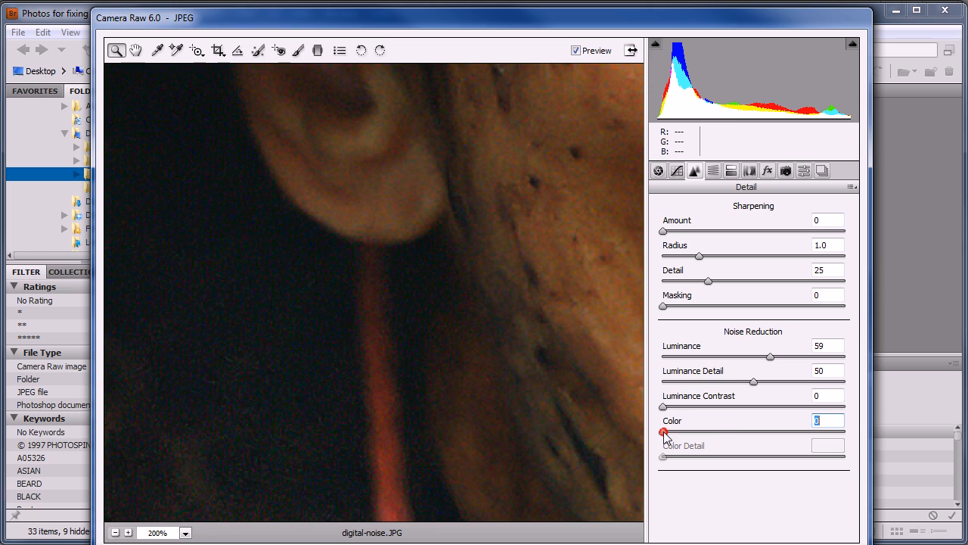
pyautogui.click(733, 431)
pyautogui.moveTo(733, 431)
pyautogui.mouseDown()
pyautogui.moveTo(777, 430)
pyautogui.moveTo(747, 432)
pyautogui.mouseUp()
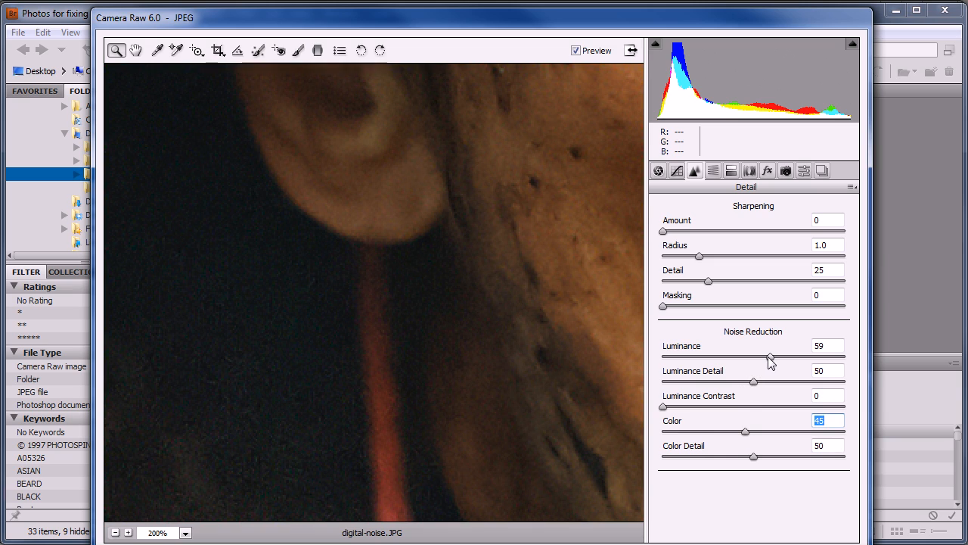
pyautogui.click(769, 357)
pyautogui.moveTo(769, 356); pyautogui.dragTo(778, 356)
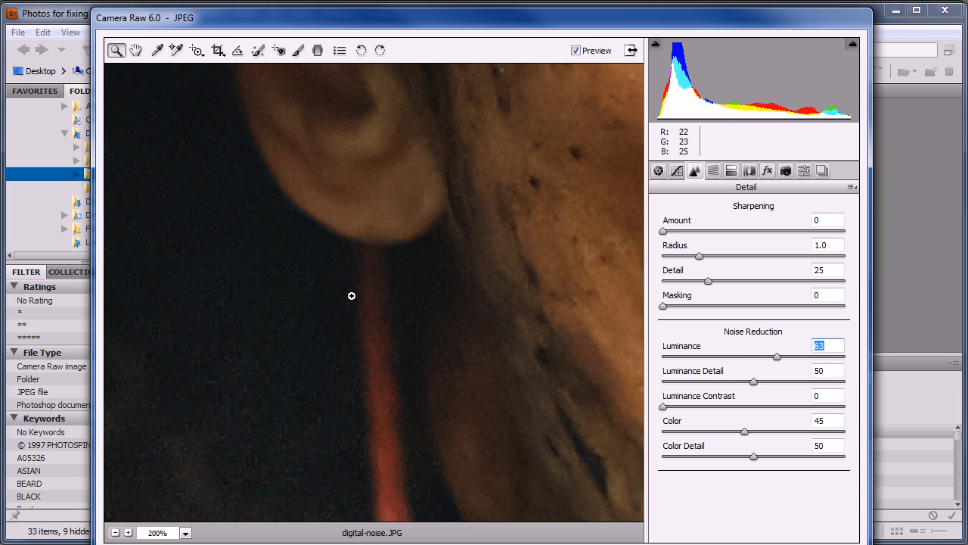
# Step: Compare the ear, cheek, eye and dark background with and without the noise reduction, and cancel out of Camera Raw
pyautogui.moveTo(413, 262); pyautogui.dragTo(451, 425)
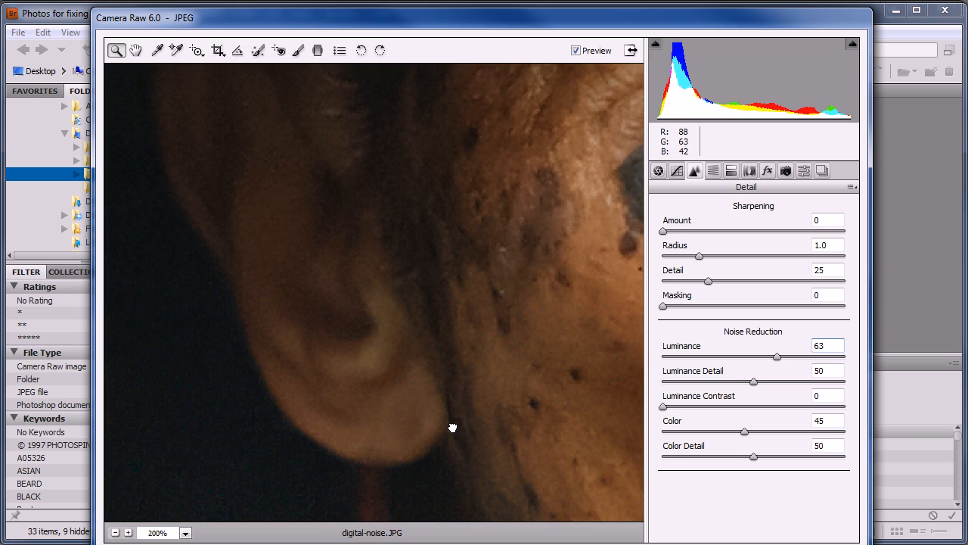
pyautogui.moveTo(508, 320); pyautogui.dragTo(340, 344)
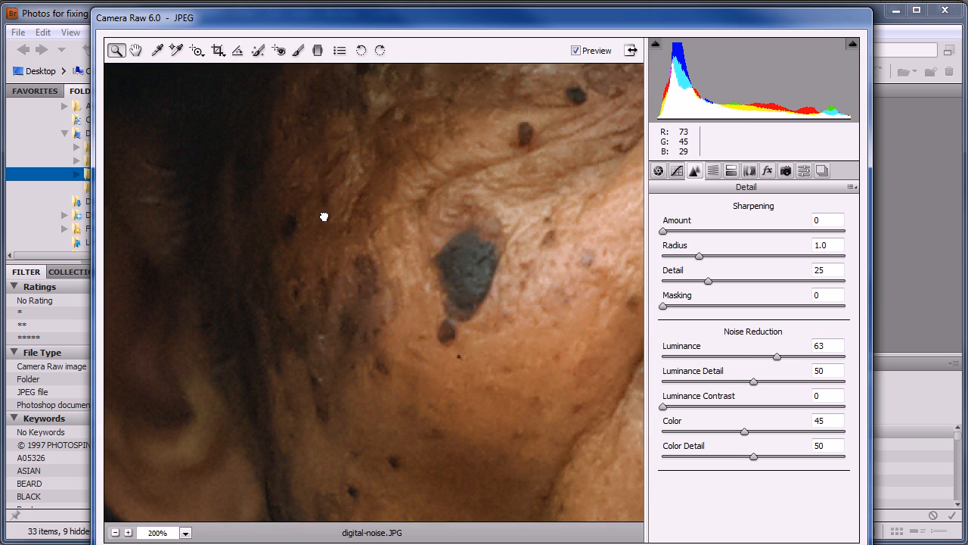
pyautogui.moveTo(324, 217); pyautogui.dragTo(363, 340)
pyautogui.moveTo(447, 290); pyautogui.dragTo(333, 328)
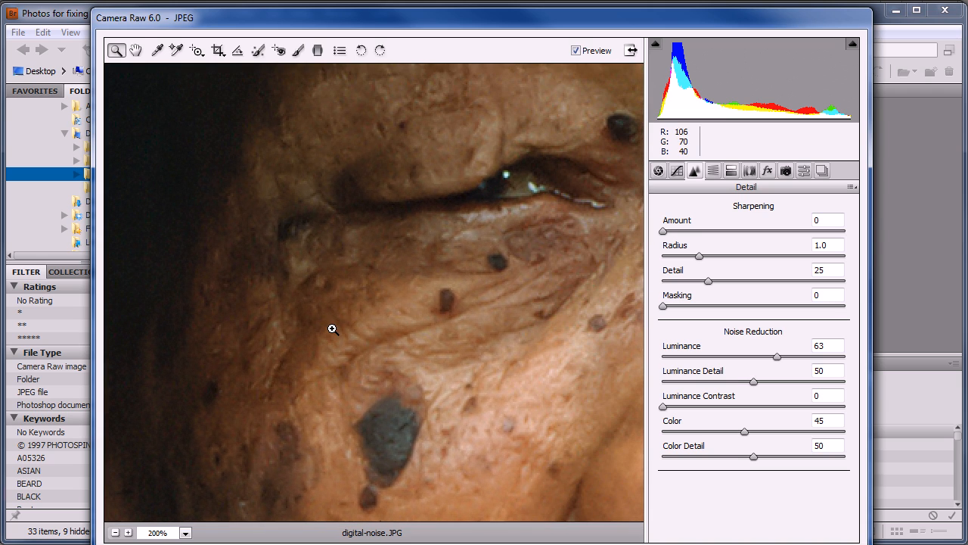
pyautogui.press('p')
pyautogui.press('p')
pyautogui.press('space')
pyautogui.moveTo(205, 162); pyautogui.dragTo(568, 305)
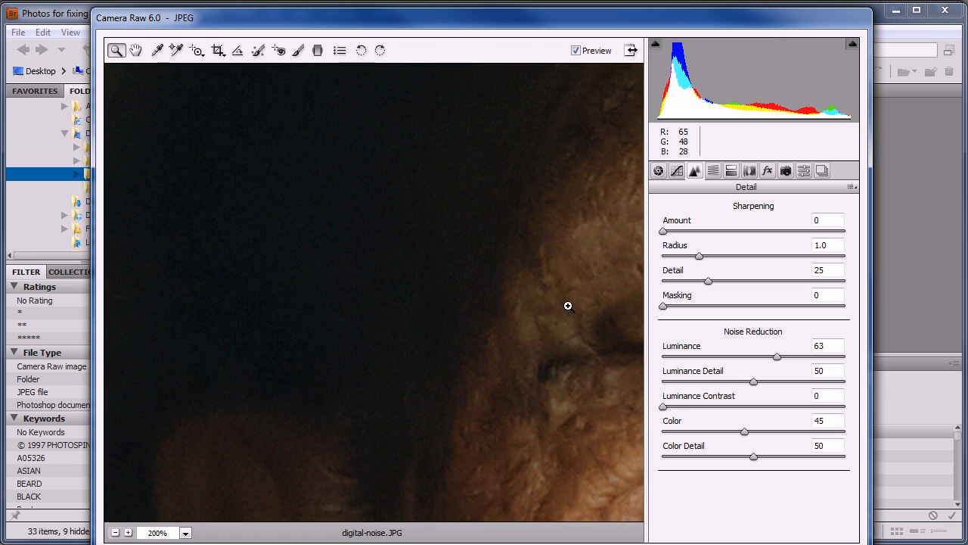
pyautogui.press('p')
pyautogui.moveTo(251, 451); pyautogui.dragTo(325, 188)
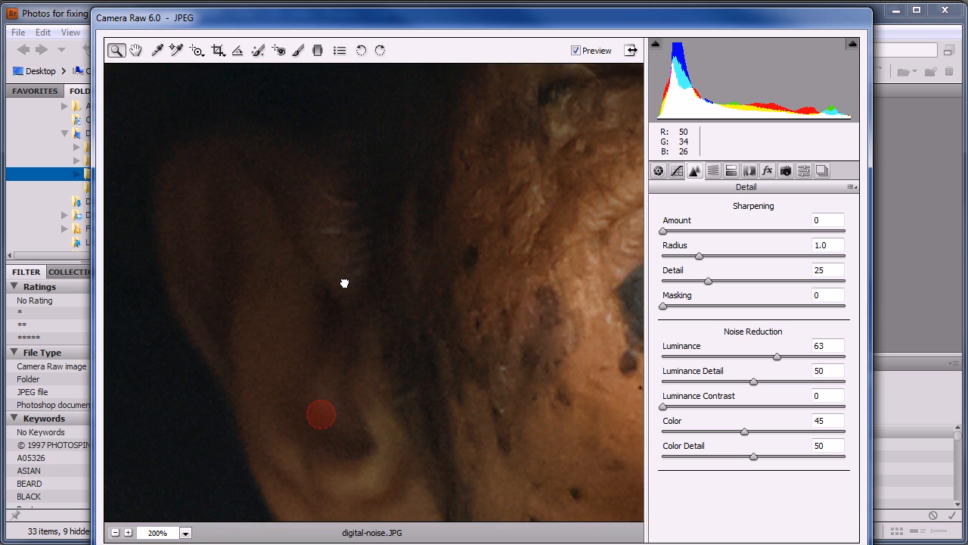
pyautogui.moveTo(343, 280); pyautogui.dragTo(359, 218)
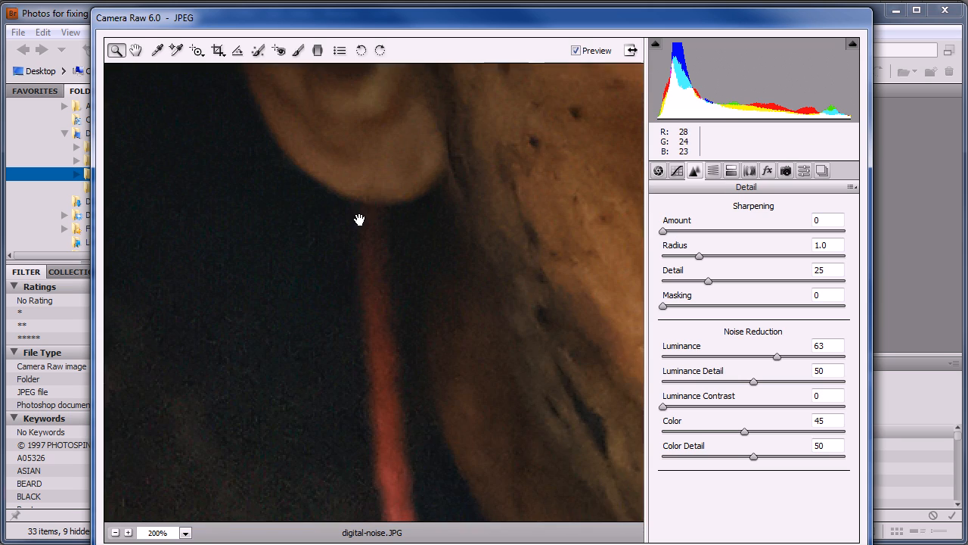
pyautogui.press('p')
pyautogui.press('Escape')
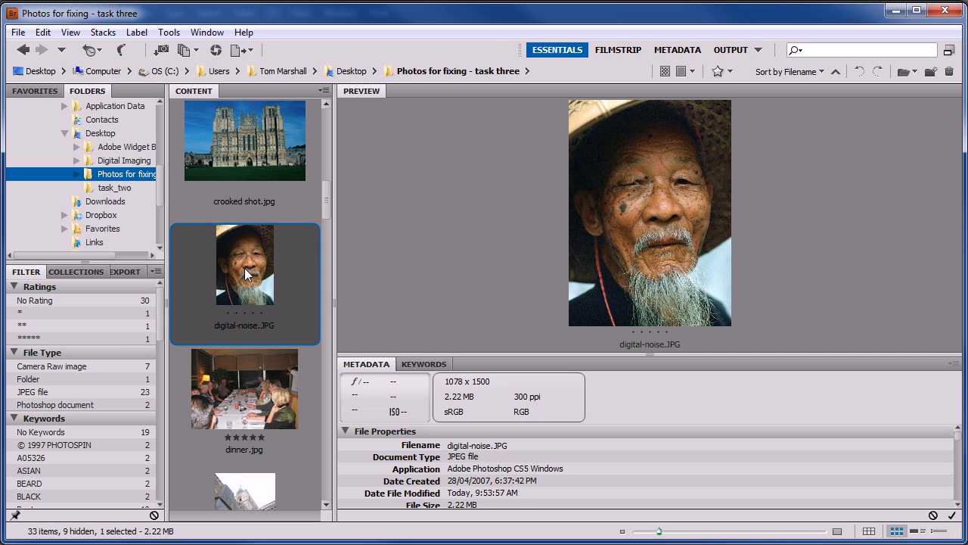
# Step: Open digital-noise.JPG in Photoshop and zoom to 200% on the dark area below the ear
pyautogui.doubleClick(246, 274)
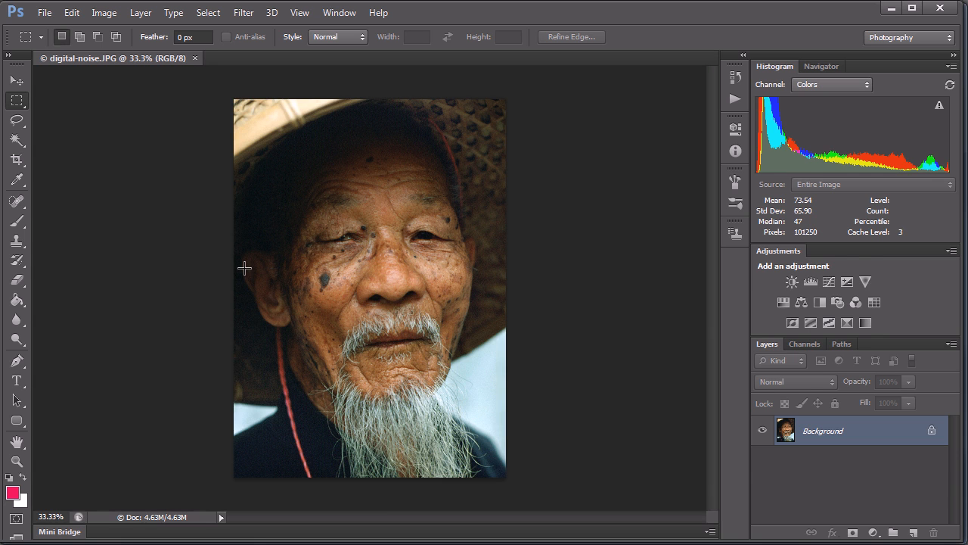
pyautogui.hotkey('ctrl', 'space')
pyautogui.keyDown('ctrl'); pyautogui.click(267, 359); pyautogui.keyUp('ctrl')
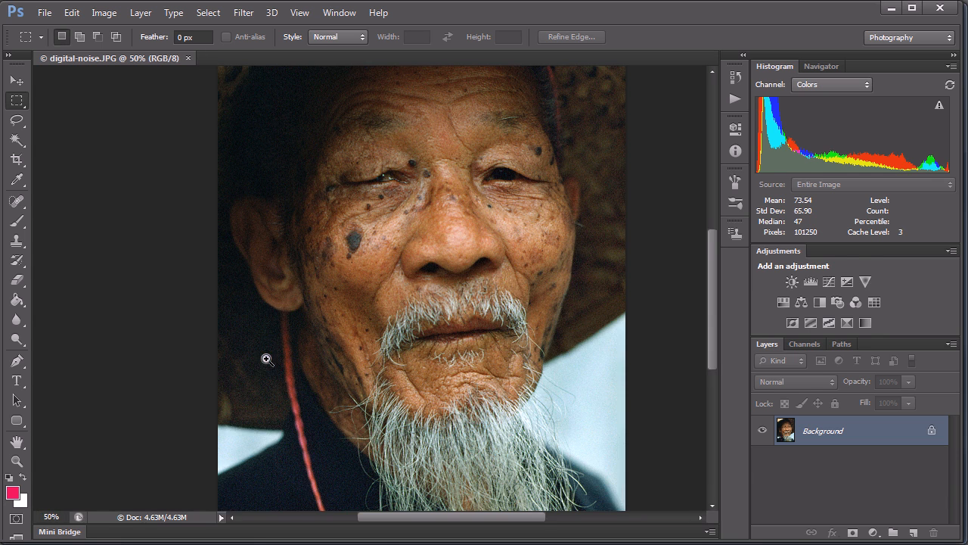
pyautogui.keyDown('ctrl'); pyautogui.click(214, 345); pyautogui.keyUp('ctrl')
pyautogui.keyDown('ctrl'); pyautogui.click(235, 340); pyautogui.keyUp('ctrl')
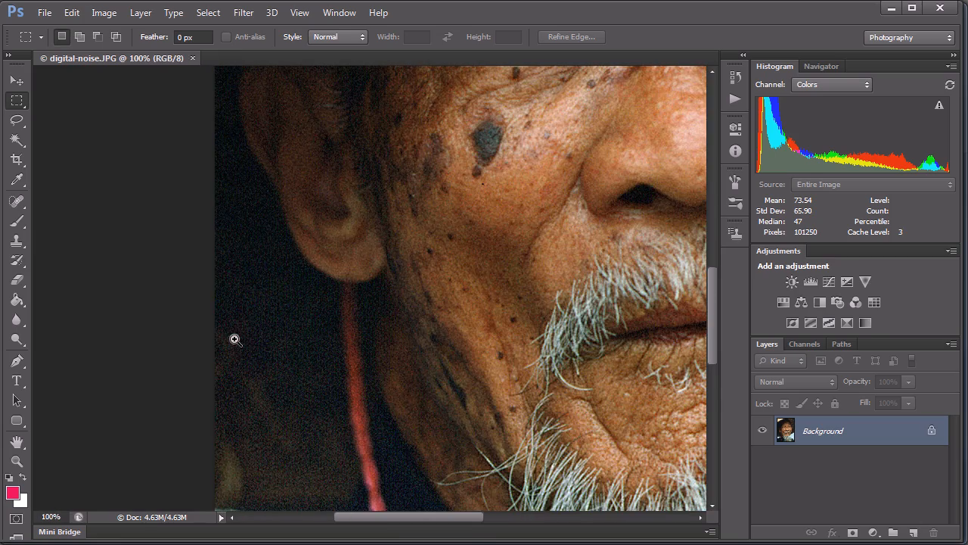
pyautogui.keyDown('ctrl'); pyautogui.click(235, 339); pyautogui.keyUp('ctrl')
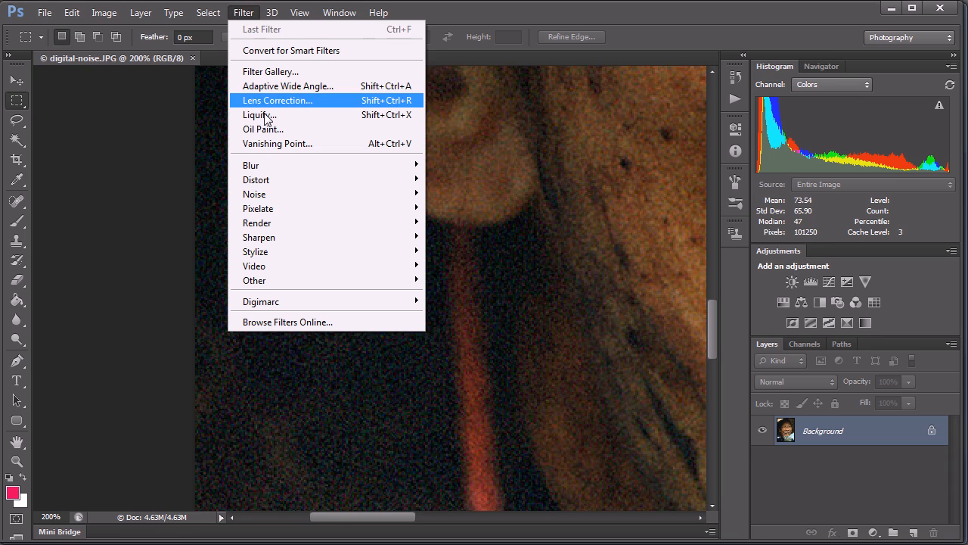
# Step: Set up the Reduce Noise filter with Strength 10, Preserve Details 40%, Reduce Color Noise 100% and Sharpen Details 17%
pyautogui.moveTo(276, 194)
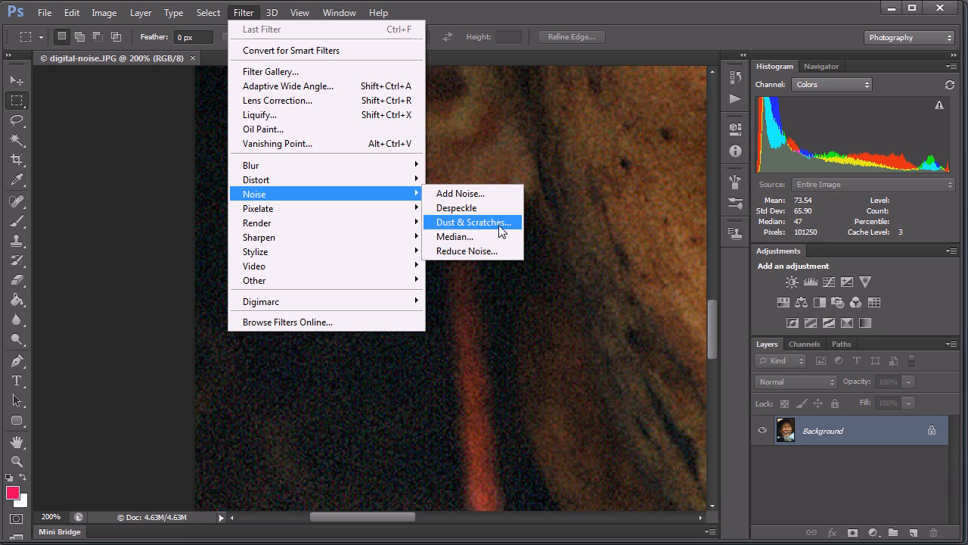
pyautogui.click(492, 251)
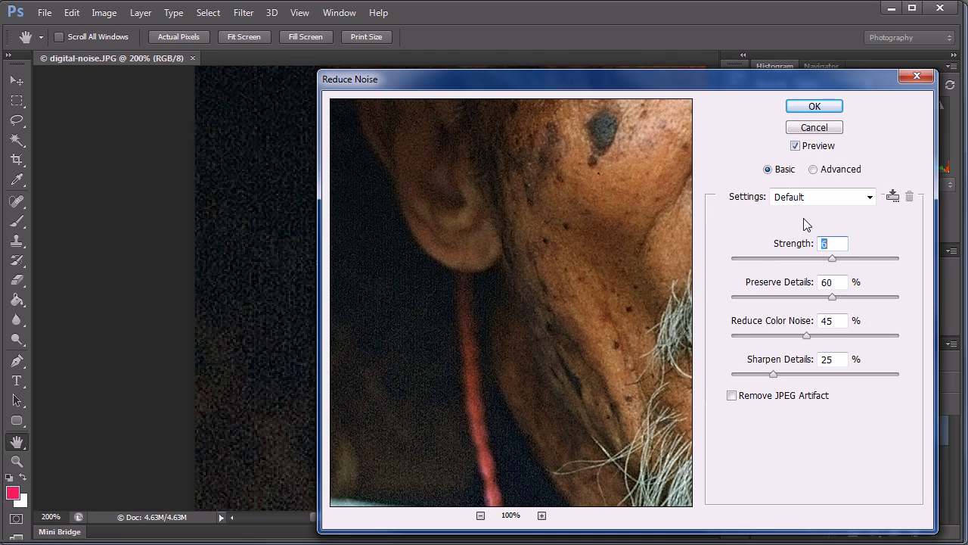
pyautogui.moveTo(833, 259); pyautogui.dragTo(900, 260)
pyautogui.moveTo(808, 333); pyautogui.dragTo(918, 343)
pyautogui.moveTo(833, 297); pyautogui.dragTo(798, 292)
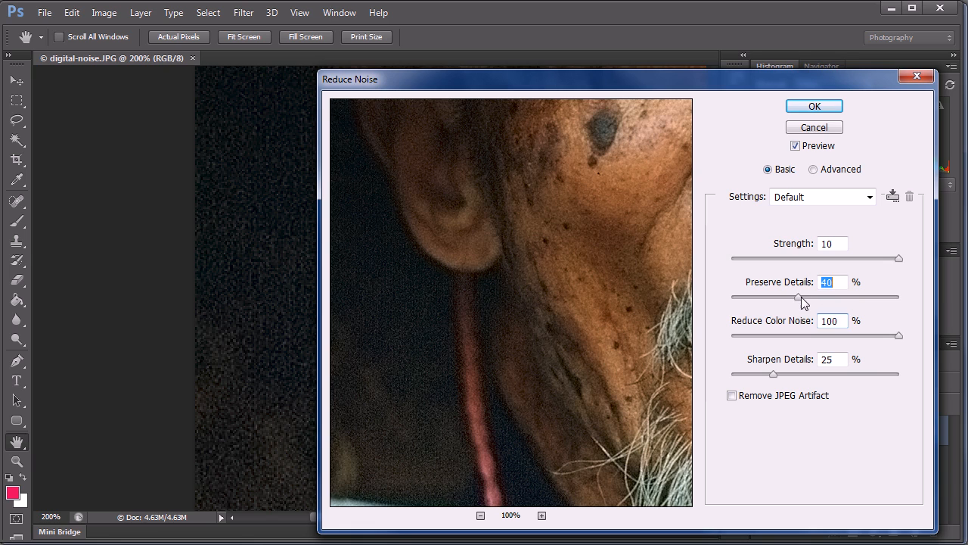
pyautogui.moveTo(773, 374); pyautogui.dragTo(760, 376)
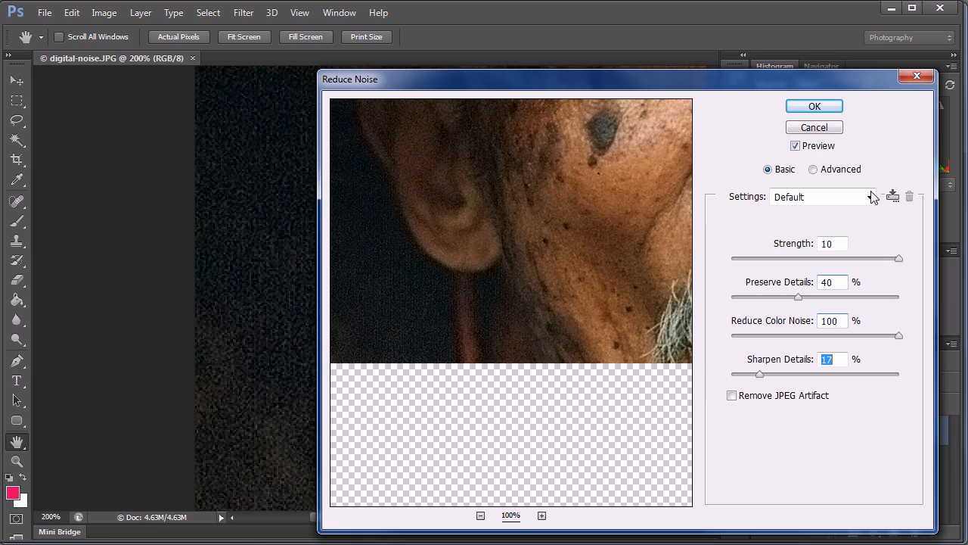
# Step: Try the advanced per-channel noise reduction with the Red channel's Strength at 10, and cancel the filter
pyautogui.click(815, 171)
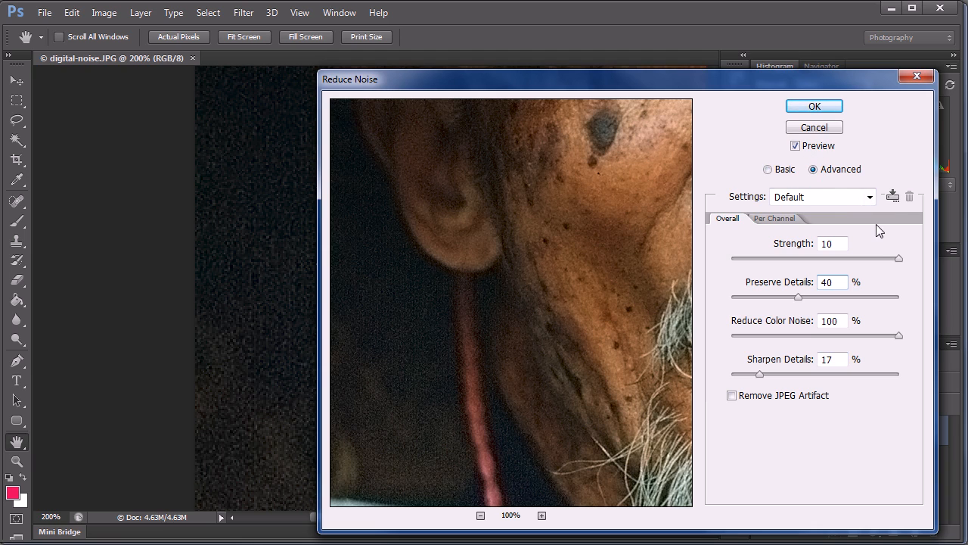
pyautogui.click(781, 219)
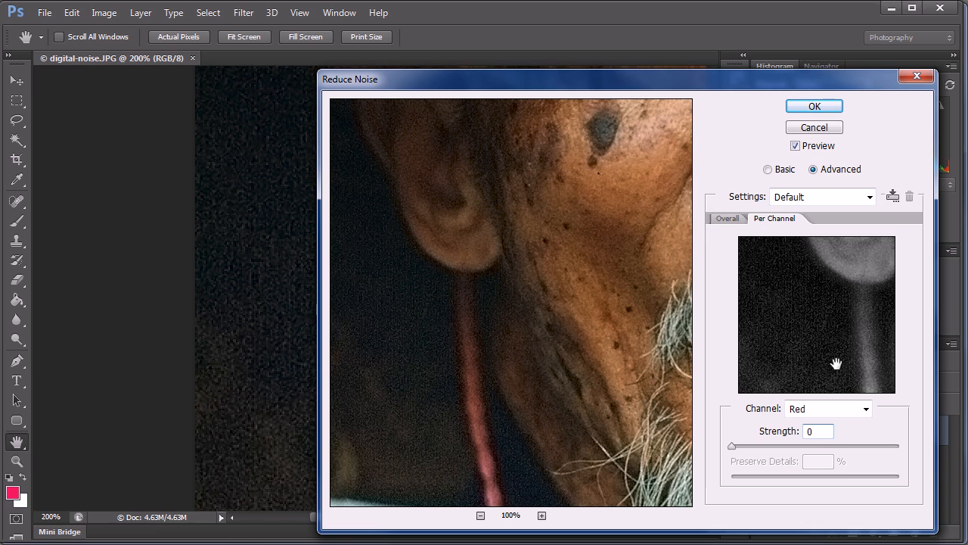
pyautogui.click(867, 410)
pyautogui.click(862, 424)
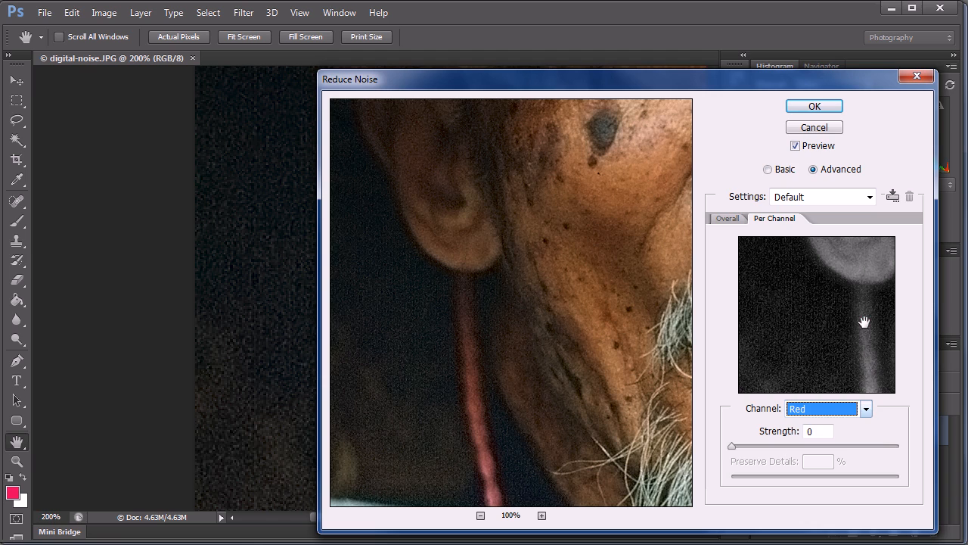
pyautogui.moveTo(731, 447); pyautogui.dragTo(897, 447)
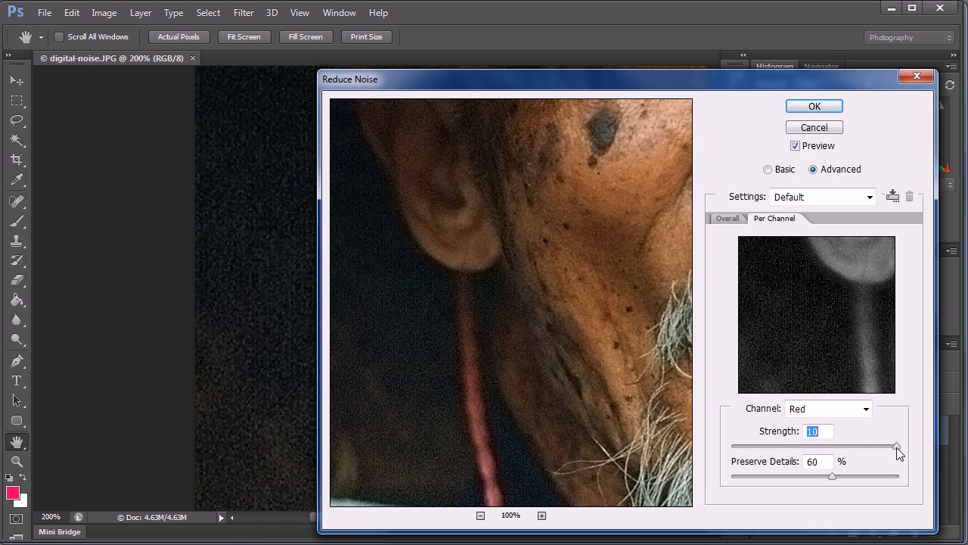
pyautogui.click(835, 129)
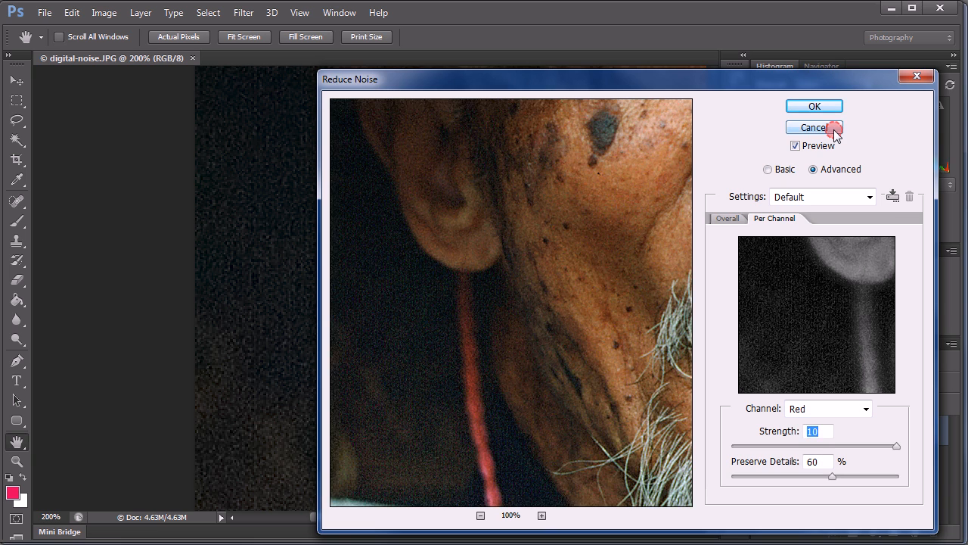